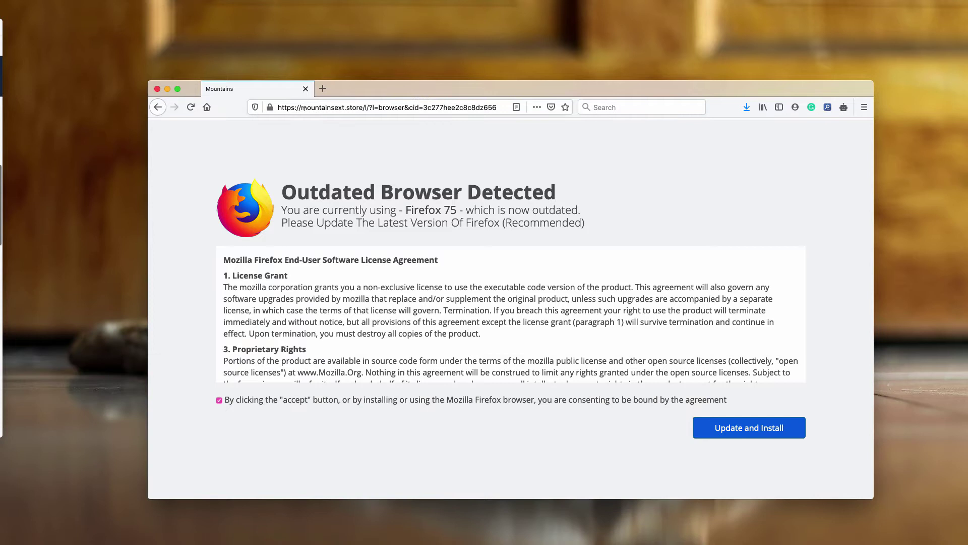
# Close the About Firefox window and highlight the mountainsext.store domain in the address bar.
pyautogui.moveTo(301, 106); pyautogui.dragTo(362, 106)
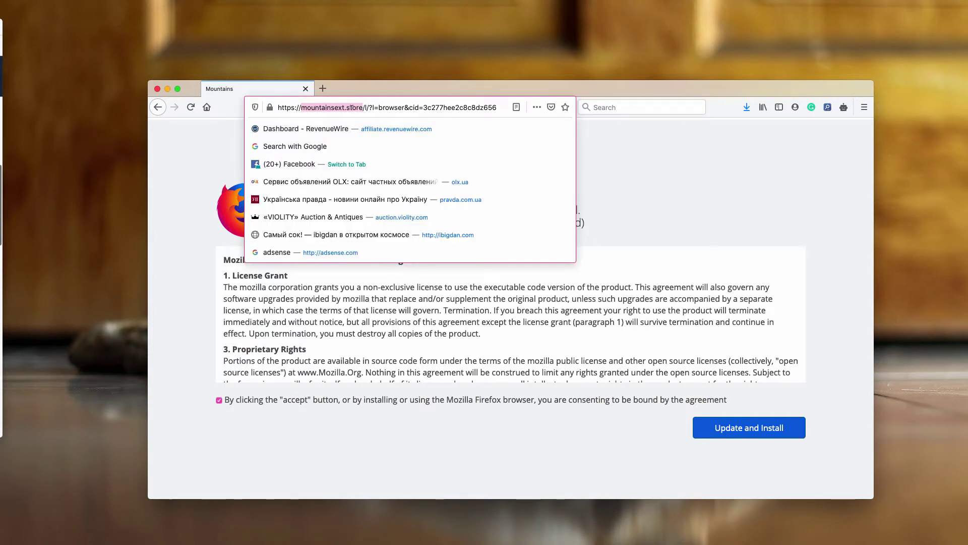
pyautogui.click(659, 221)
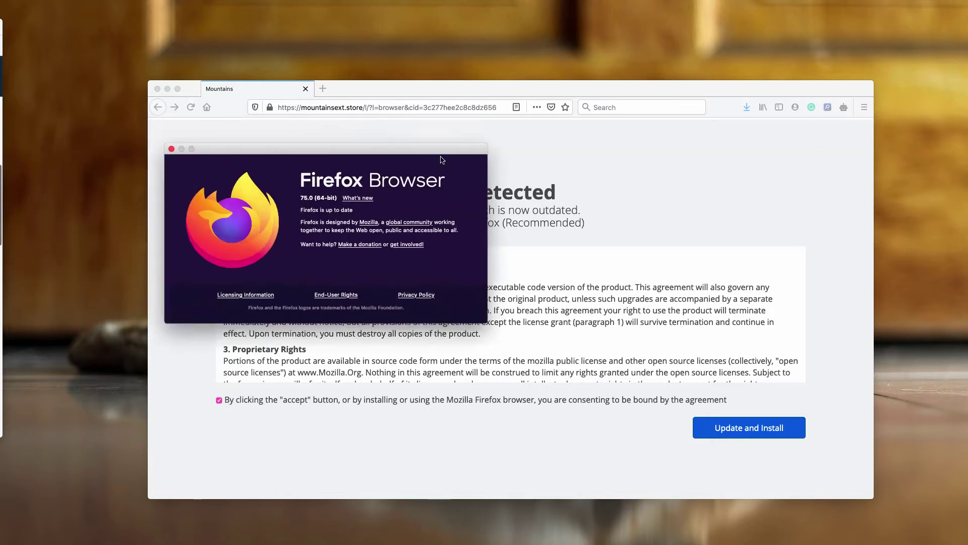
pyautogui.moveTo(351, 149); pyautogui.dragTo(529, 258)
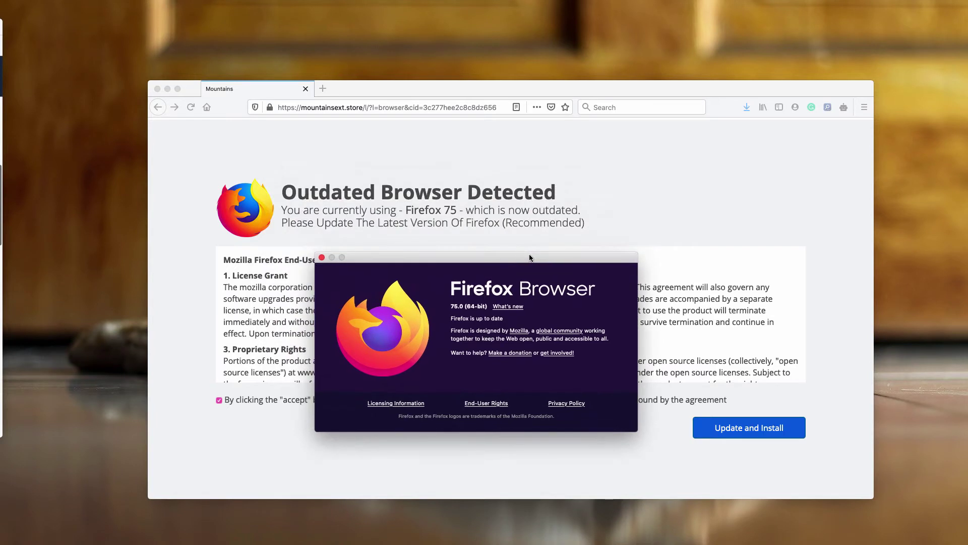
pyautogui.click(321, 257)
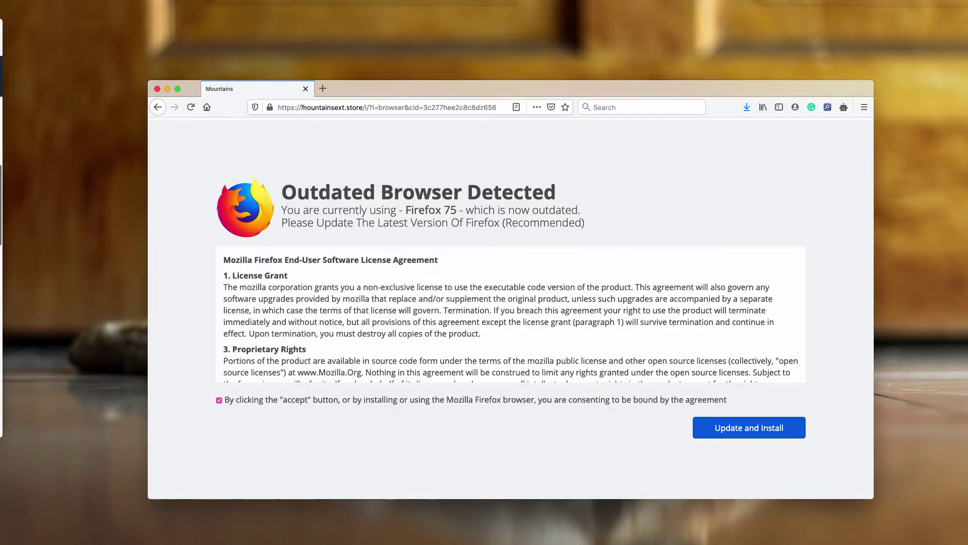
pyautogui.moveTo(301, 107); pyautogui.dragTo(362, 108)
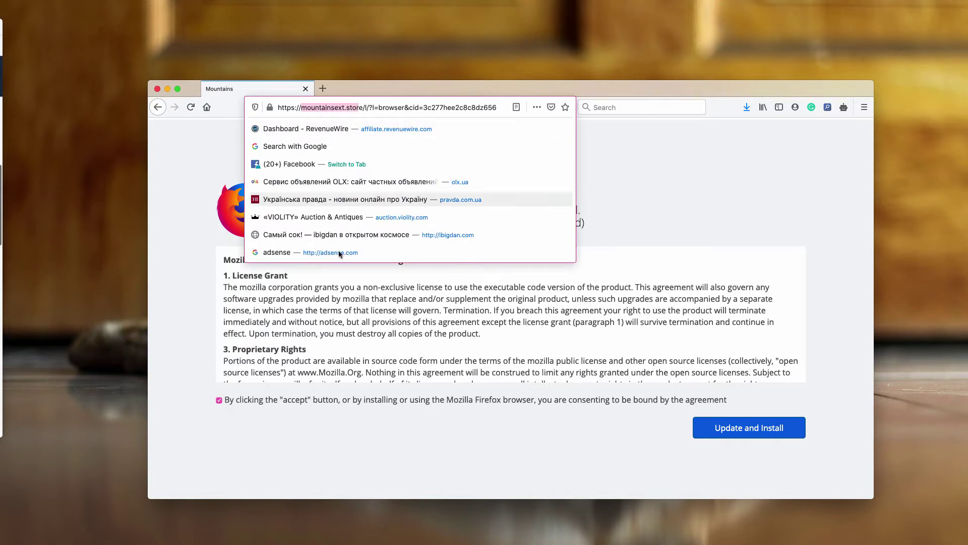
pyautogui.click(389, 286)
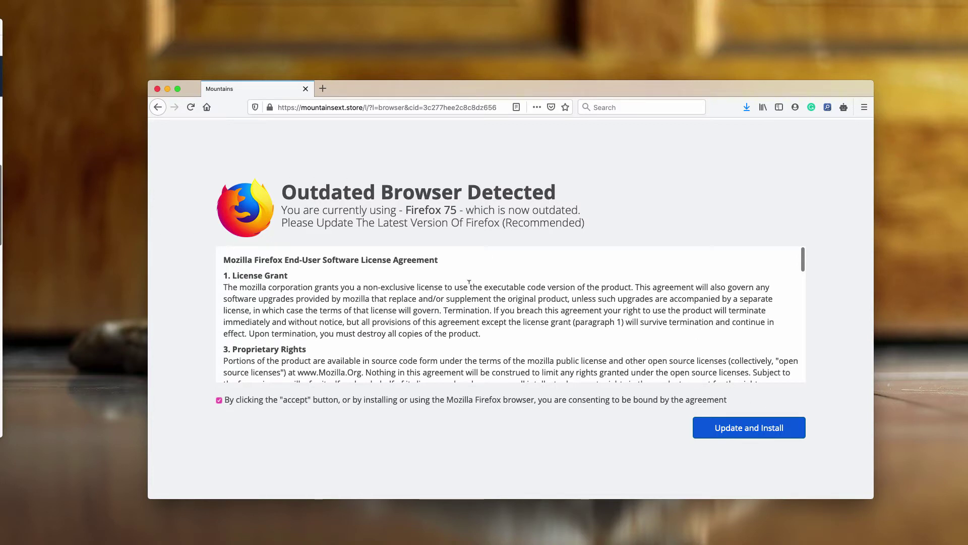
# Start the fake update, add the mountains extension, and accept it as default search engine.
pyautogui.click(766, 436)
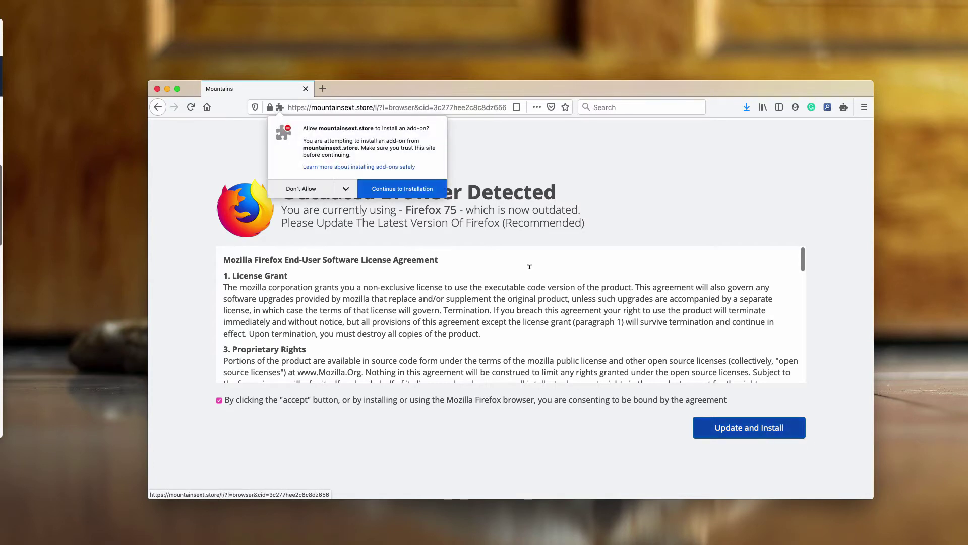
pyautogui.click(402, 189)
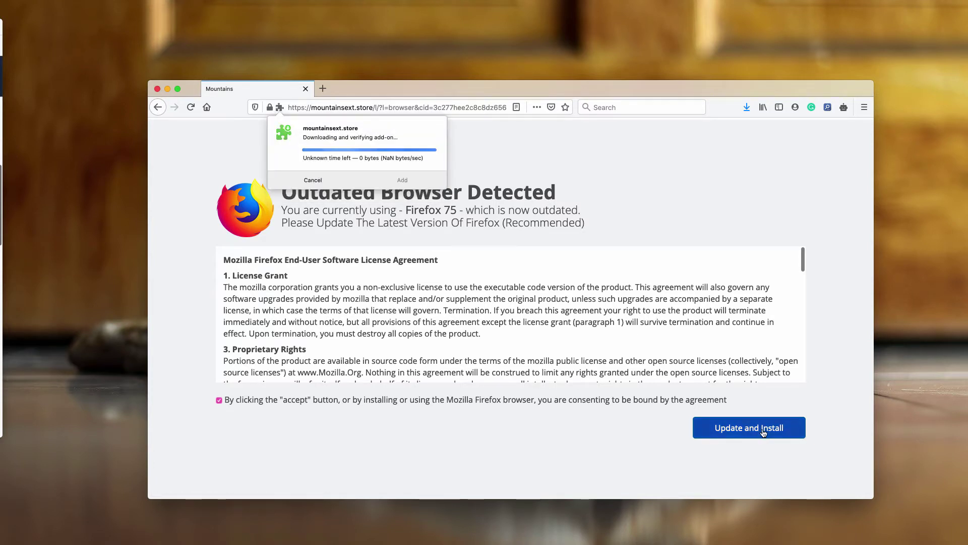
pyautogui.click(397, 184)
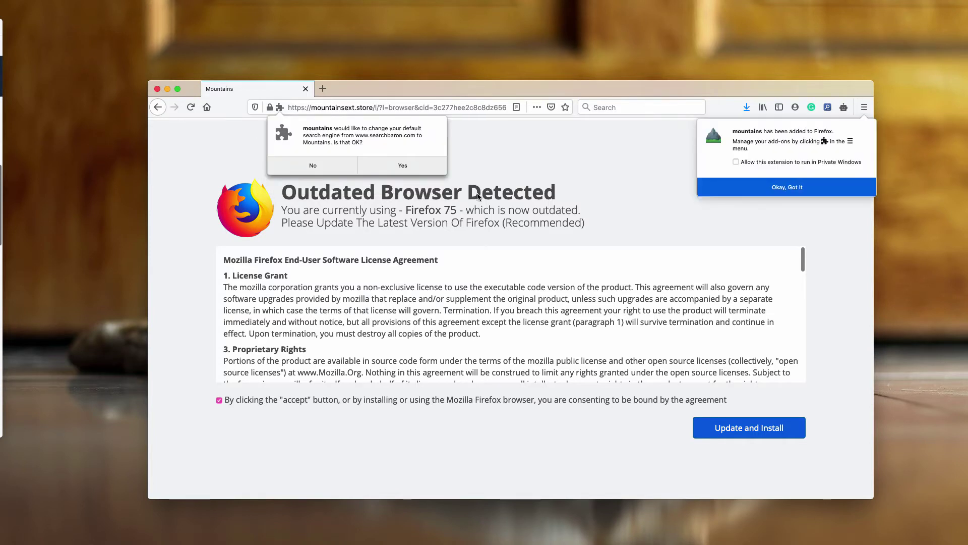
pyautogui.click(419, 162)
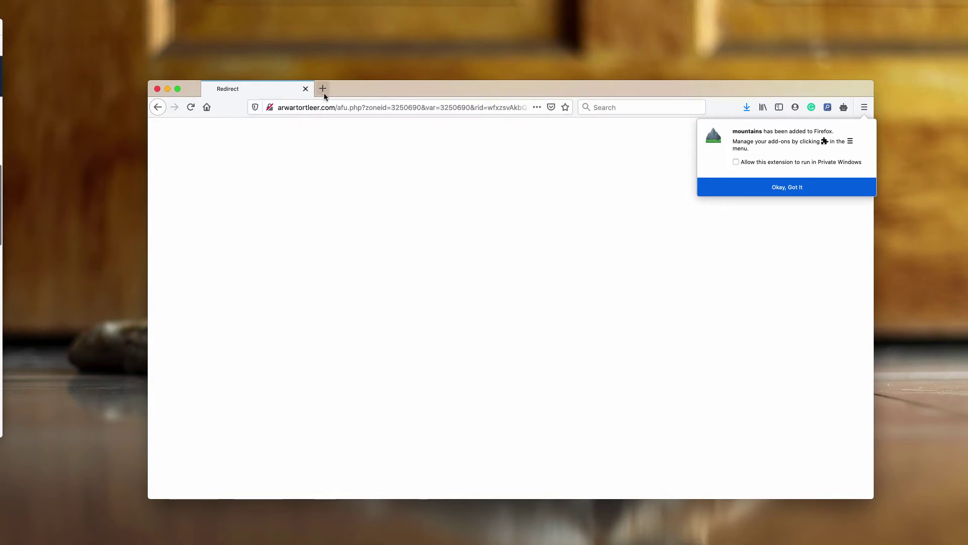
# Open several new tabs showing the mountains extension's search page.
pyautogui.click(322, 90)
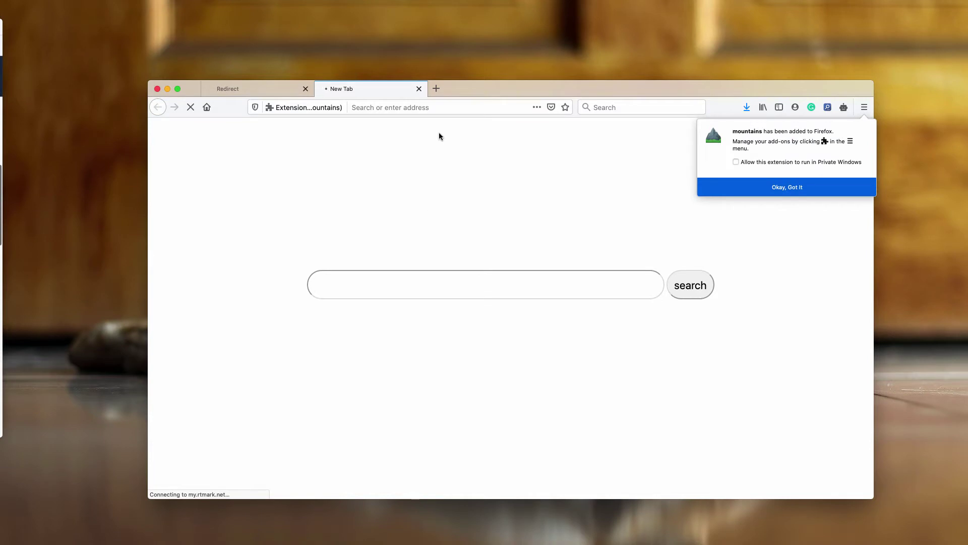
pyautogui.click(525, 296)
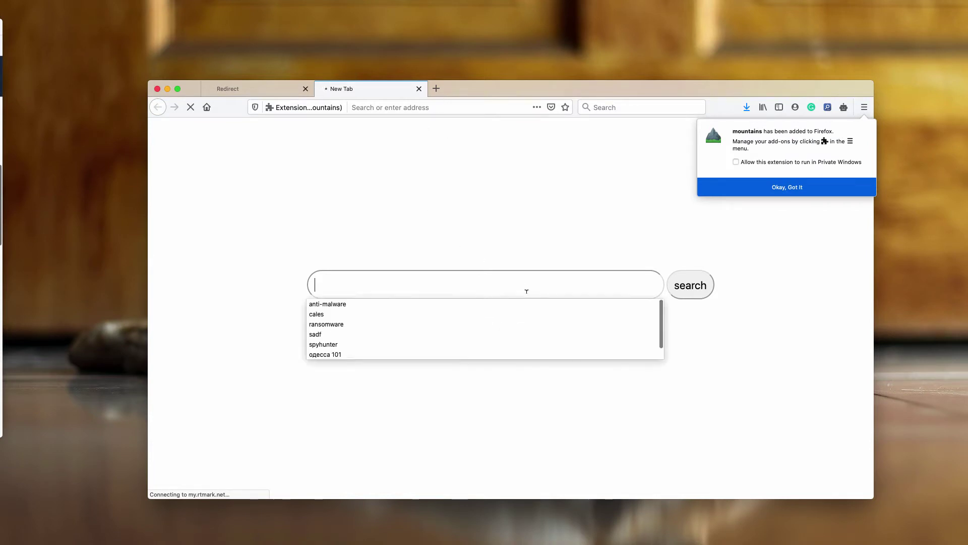
pyautogui.click(525, 288)
pyautogui.click(435, 89)
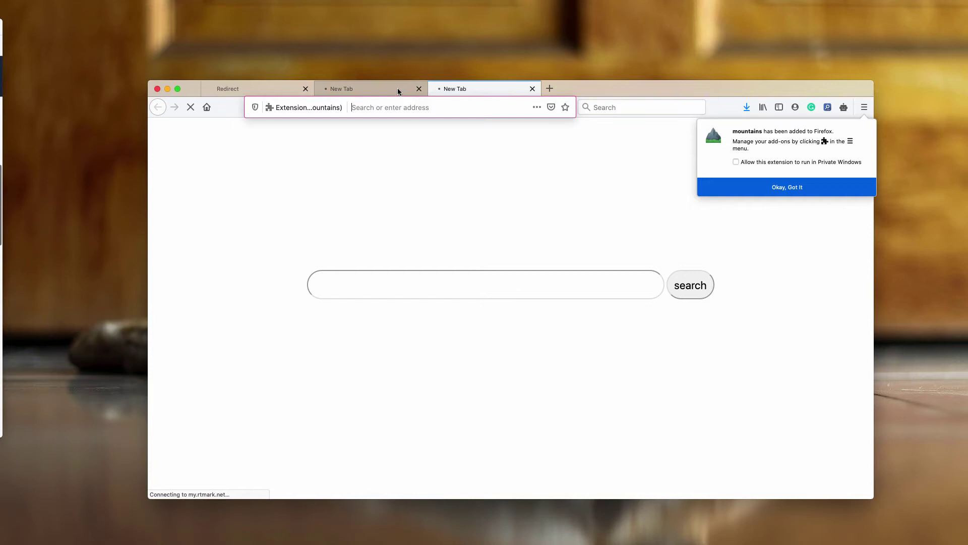
pyautogui.click(549, 89)
pyautogui.click(476, 89)
pyautogui.click(384, 90)
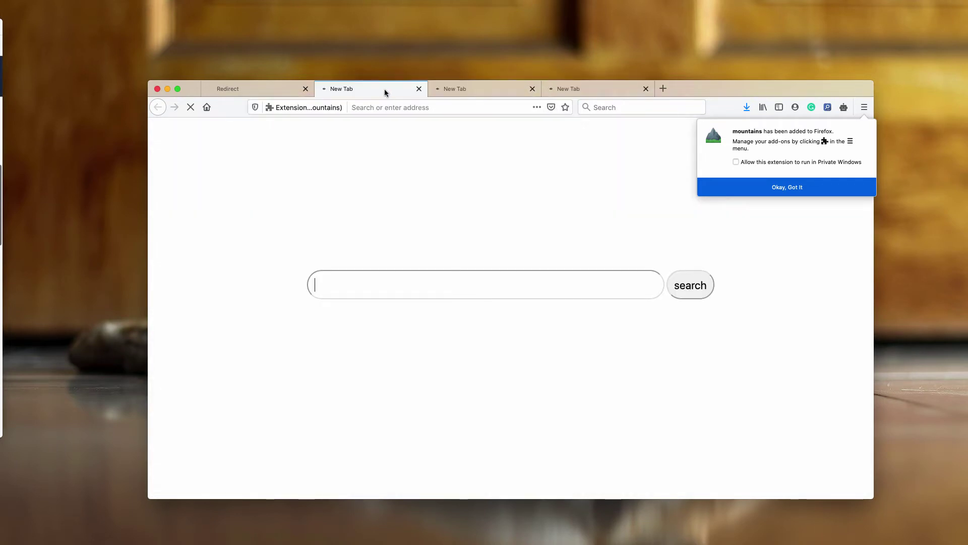
pyautogui.click(497, 282)
pyautogui.click(585, 196)
pyautogui.click(621, 92)
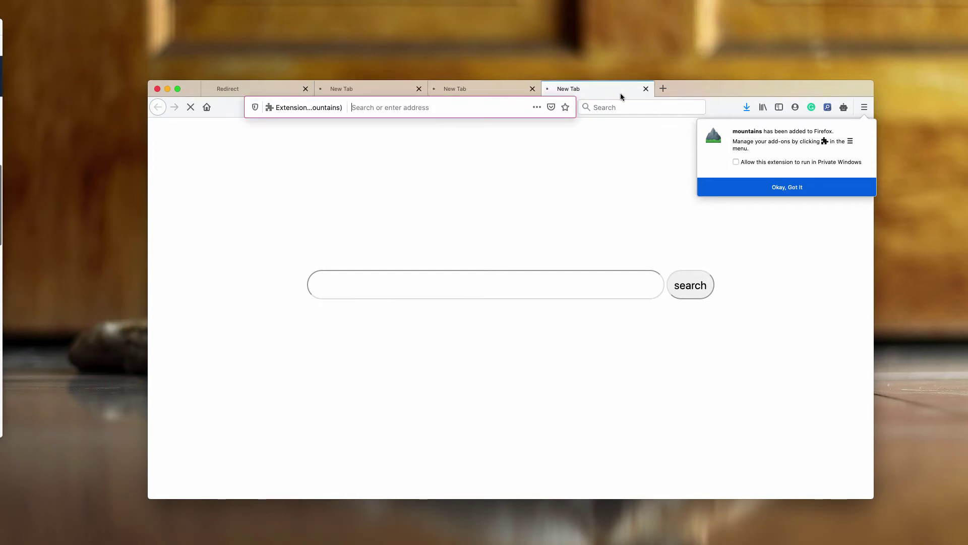
pyautogui.click(663, 88)
# Search for 'virus' from the mountains new-tab page to load Google results.
pyautogui.click(572, 277)
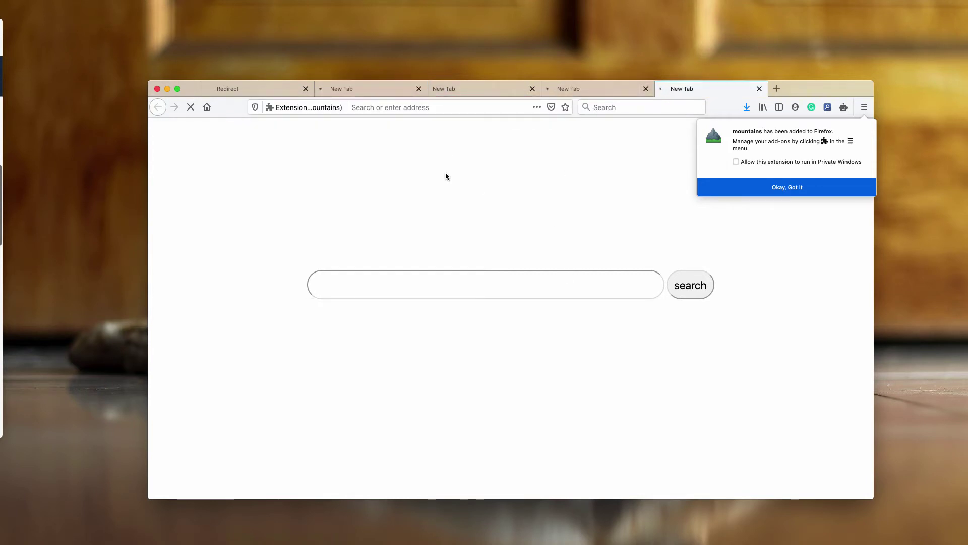
pyautogui.write('virus')
pyautogui.press('Return')
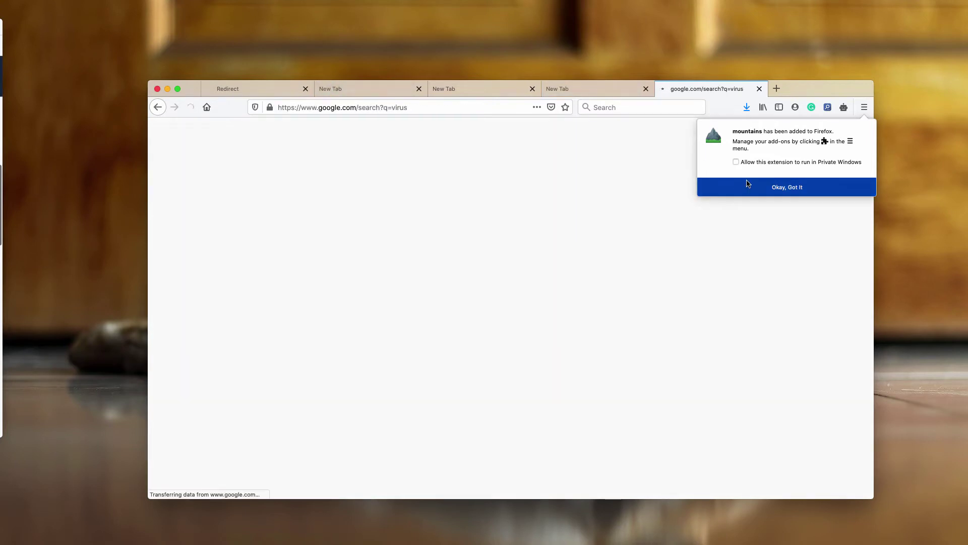
pyautogui.click(747, 188)
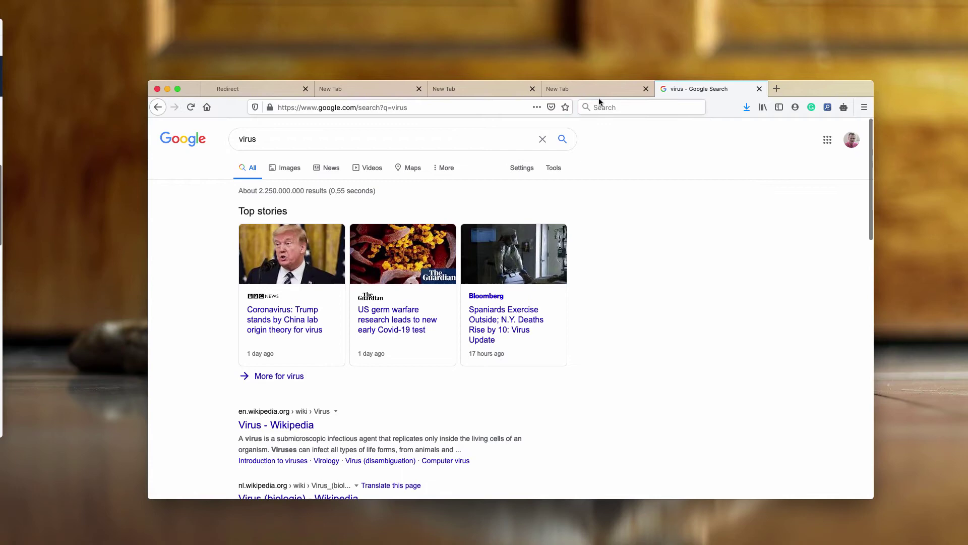
pyautogui.click(577, 89)
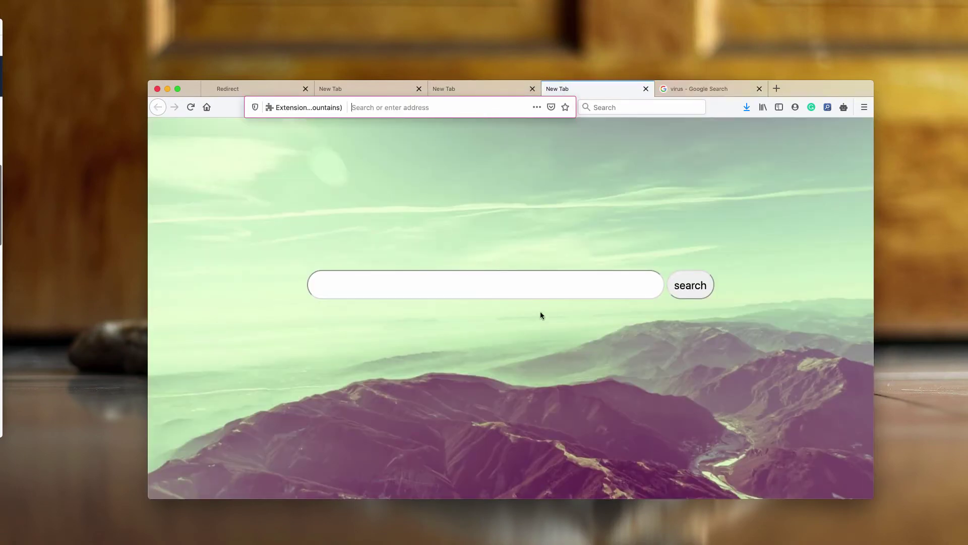
pyautogui.click(543, 291)
pyautogui.write('virus')
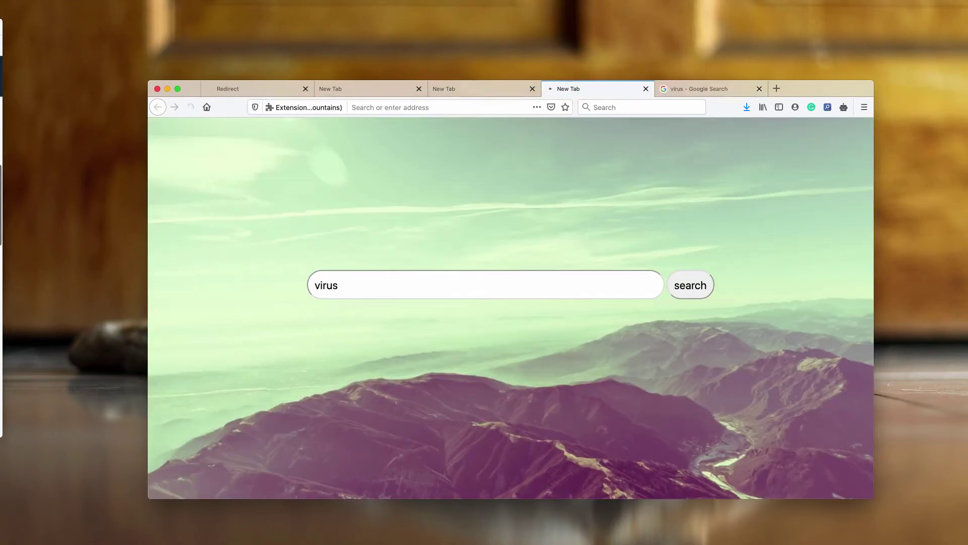
pyautogui.press('Return')
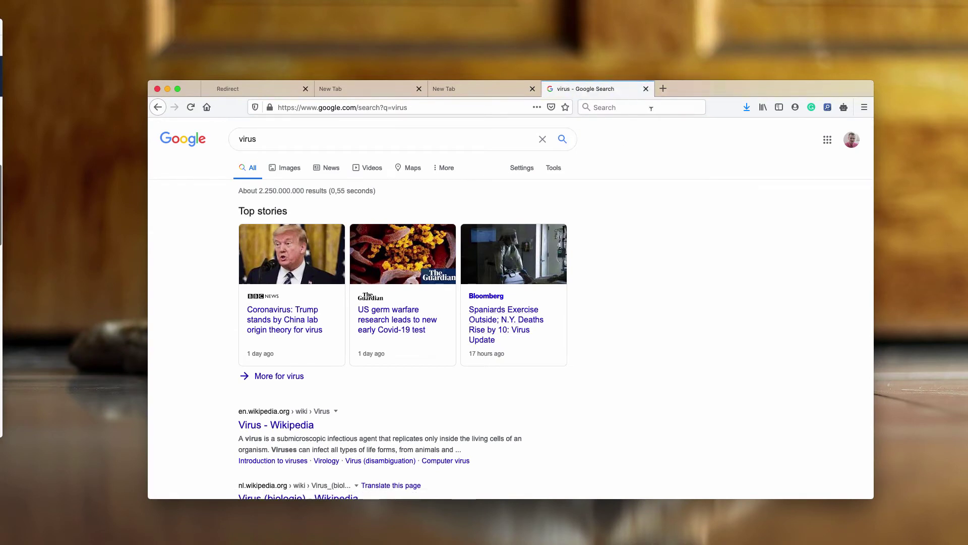
# Disable and remove the mountains extension in the Add-ons Manager.
pyautogui.click(863, 107)
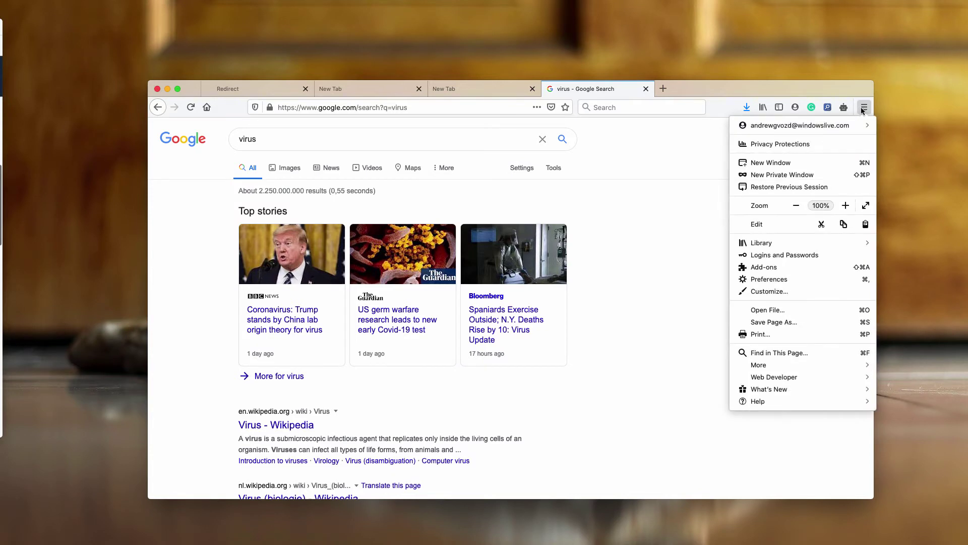
pyautogui.click(810, 267)
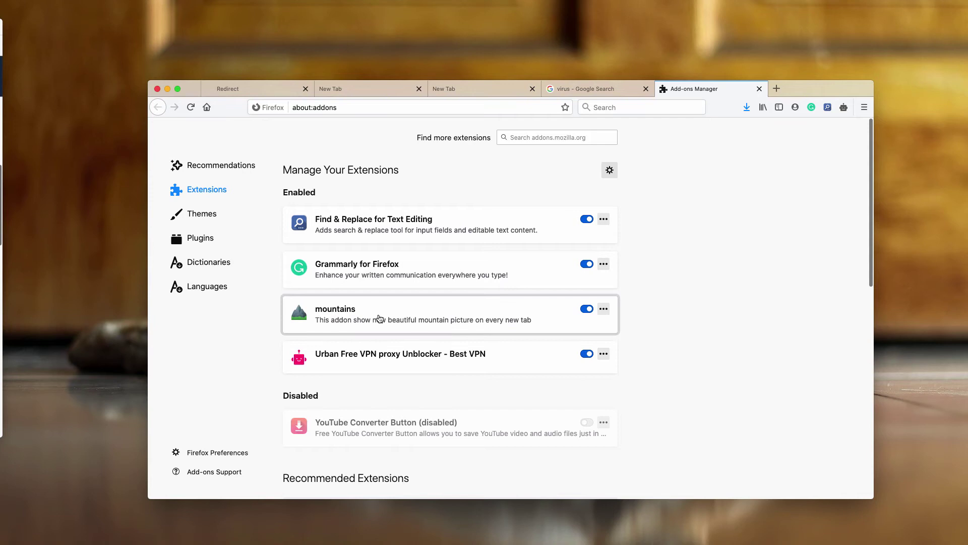
pyautogui.click(585, 309)
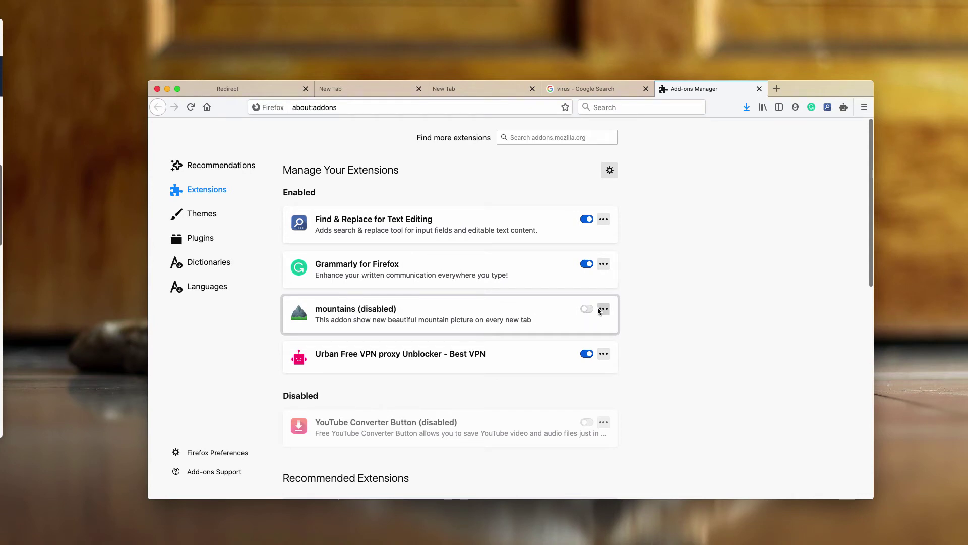
pyautogui.click(600, 310)
pyautogui.click(625, 325)
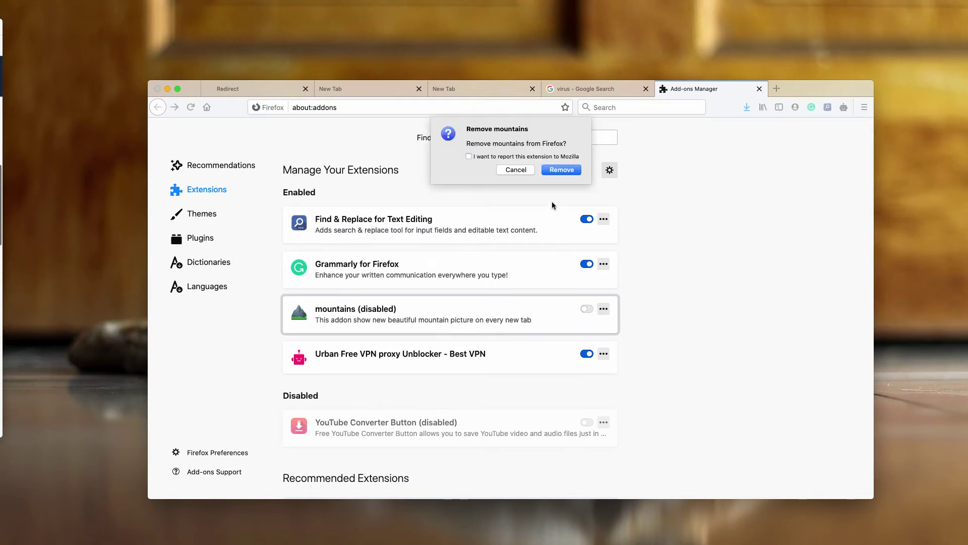
pyautogui.click(562, 170)
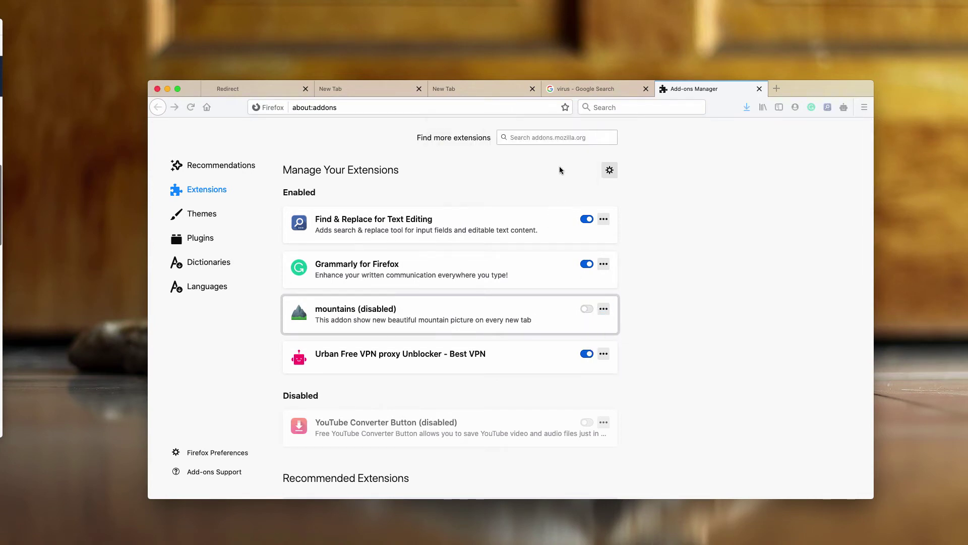
# Go to combocleaner.com.
pyautogui.click(343, 107)
pyautogui.write('combocleaner.com/')
pyautogui.press('Return')
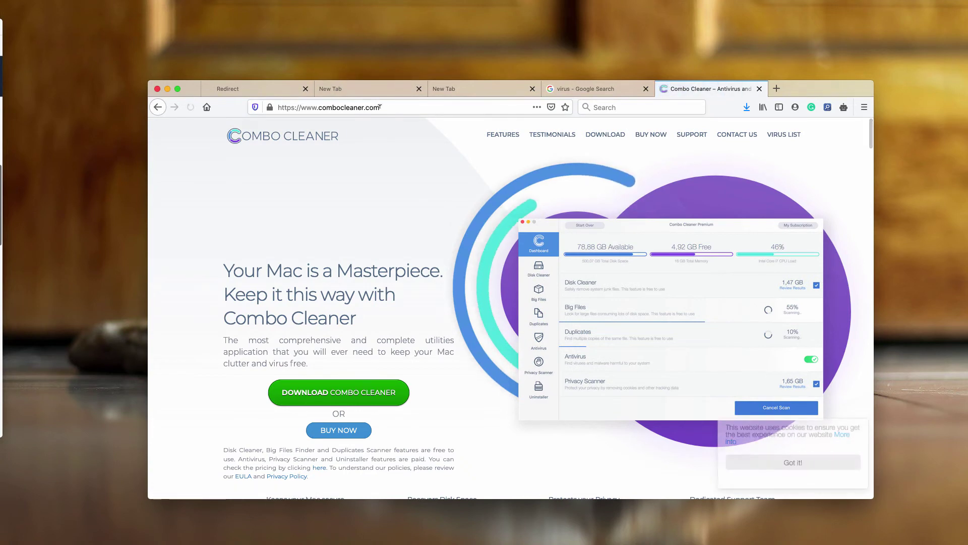
pyautogui.moveTo(379, 107); pyautogui.dragTo(319, 107)
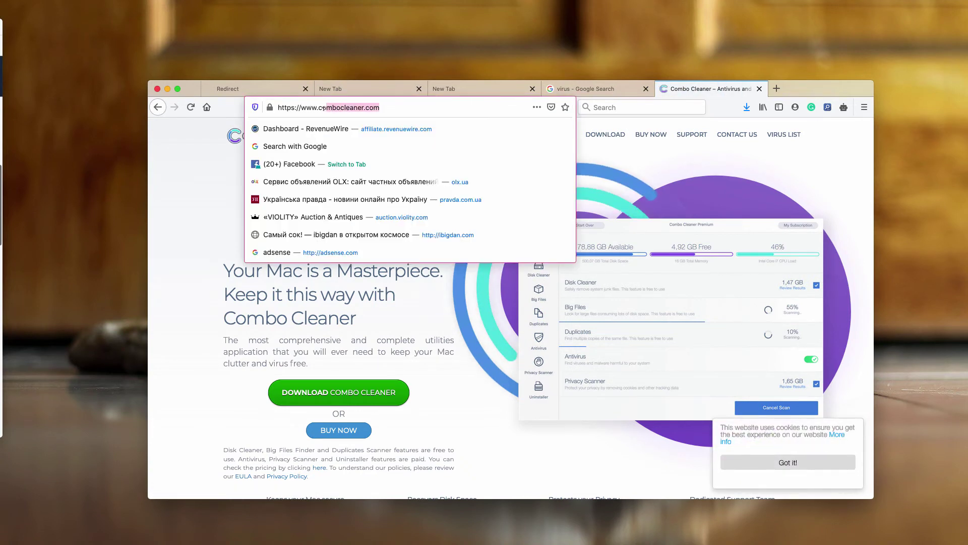
pyautogui.click(406, 107)
pyautogui.moveTo(318, 107); pyautogui.dragTo(386, 106)
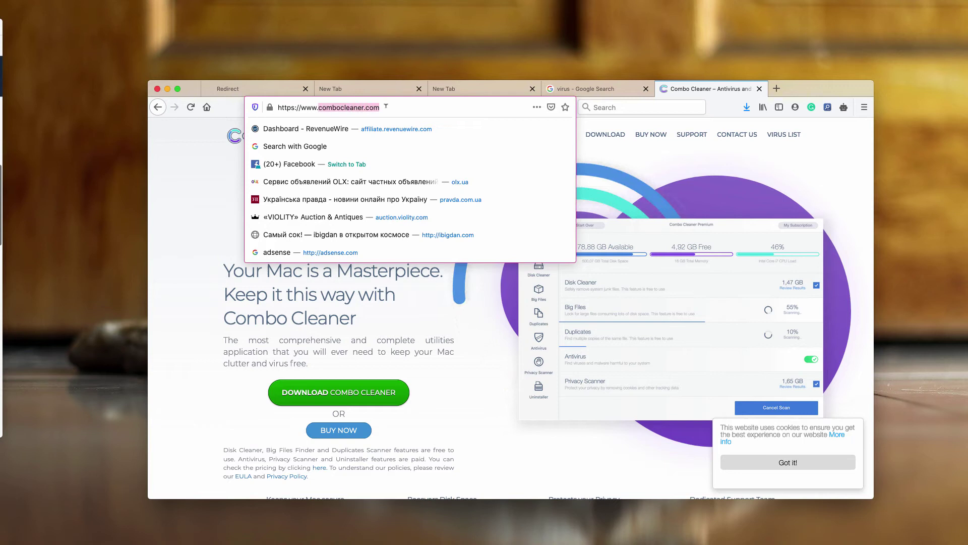
pyautogui.click(319, 107)
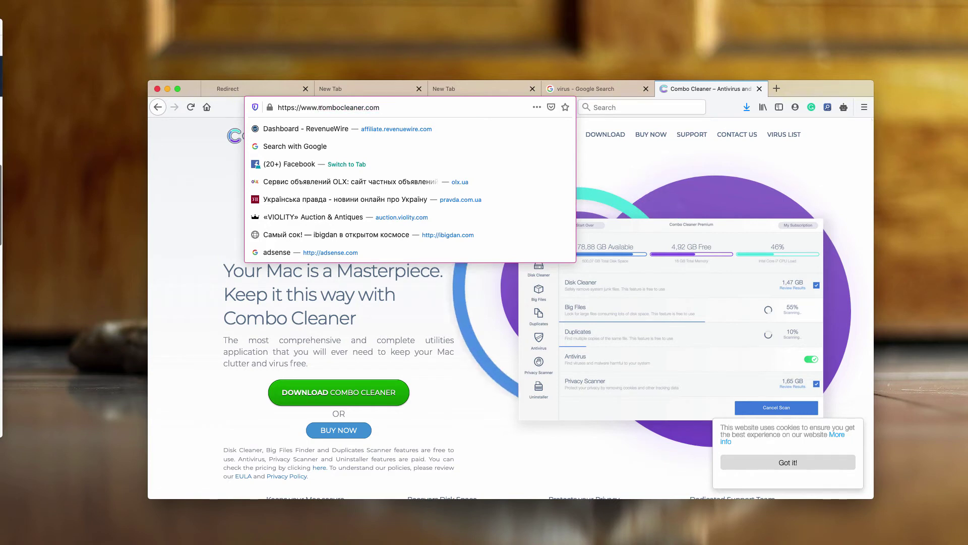
pyautogui.moveTo(386, 107); pyautogui.dragTo(318, 108)
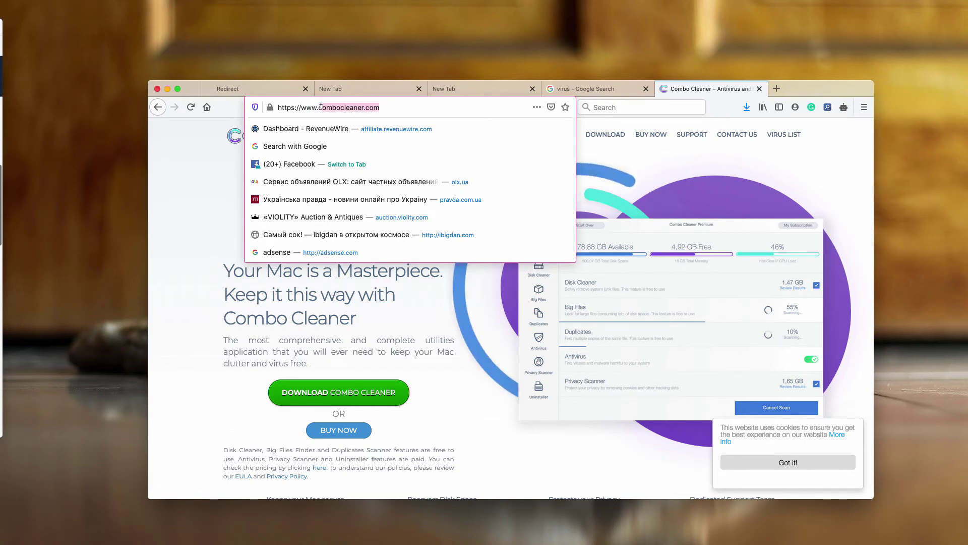
pyautogui.click(350, 106)
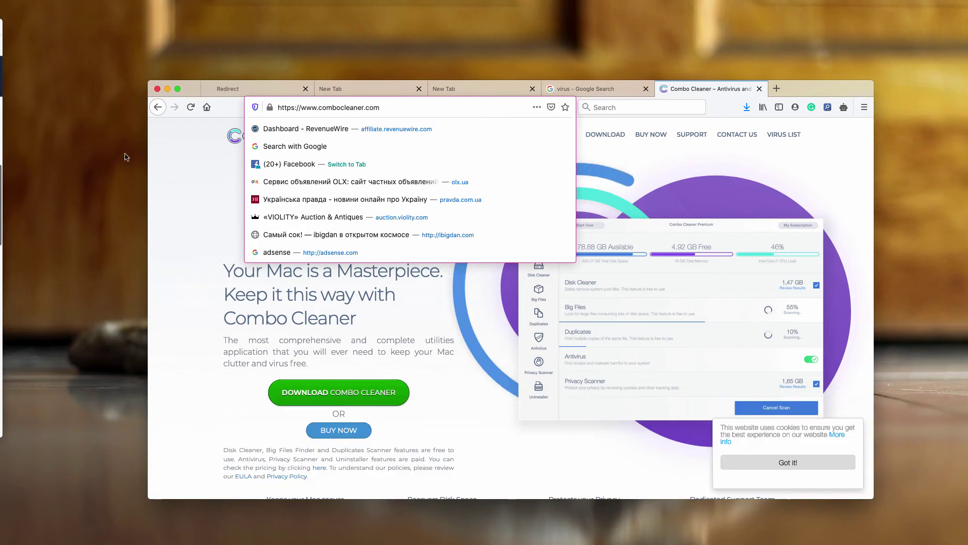
pyautogui.press('Escape')
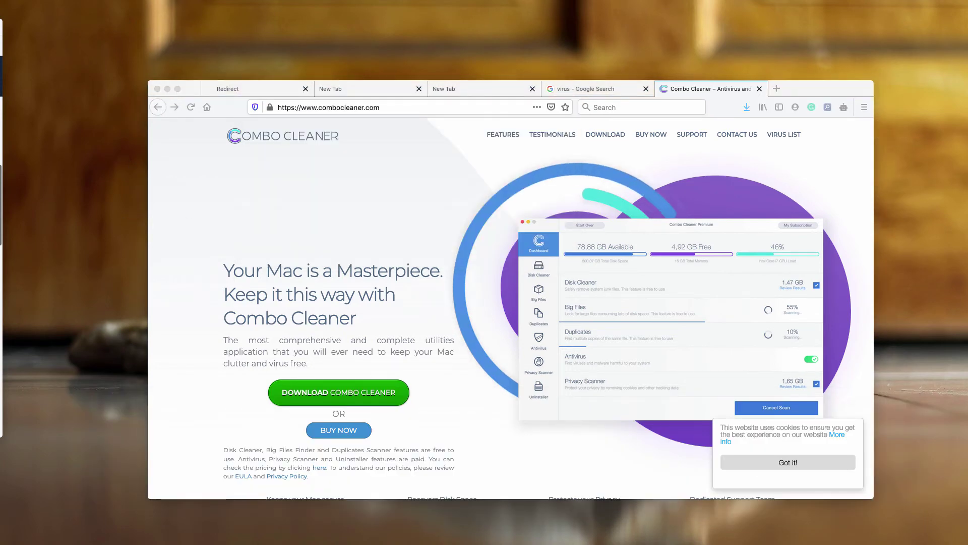
# Move the Combo Cleaner window aside while the Antivirus engine loads.
pyautogui.moveTo(435, 119); pyautogui.dragTo(491, 128)
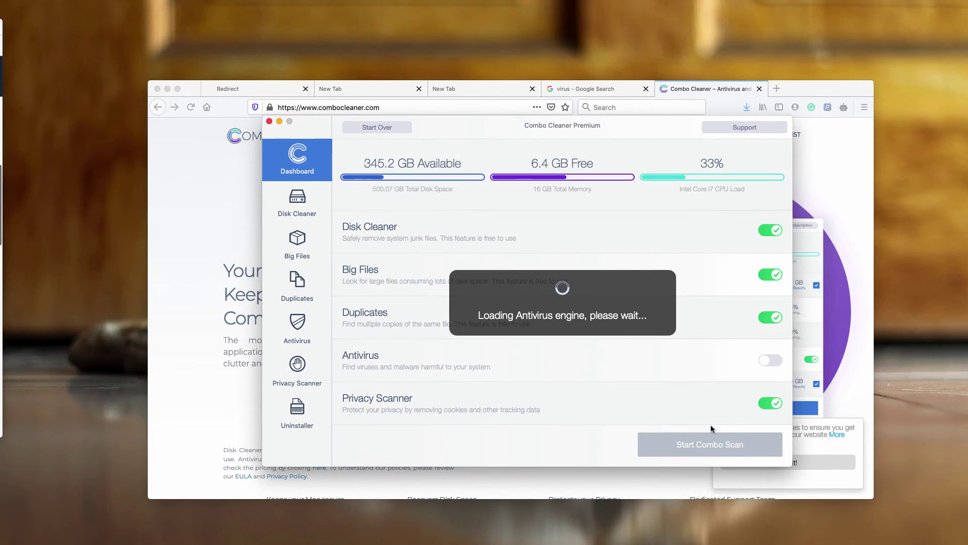
pyautogui.moveTo(582, 126); pyautogui.dragTo(582, 125)
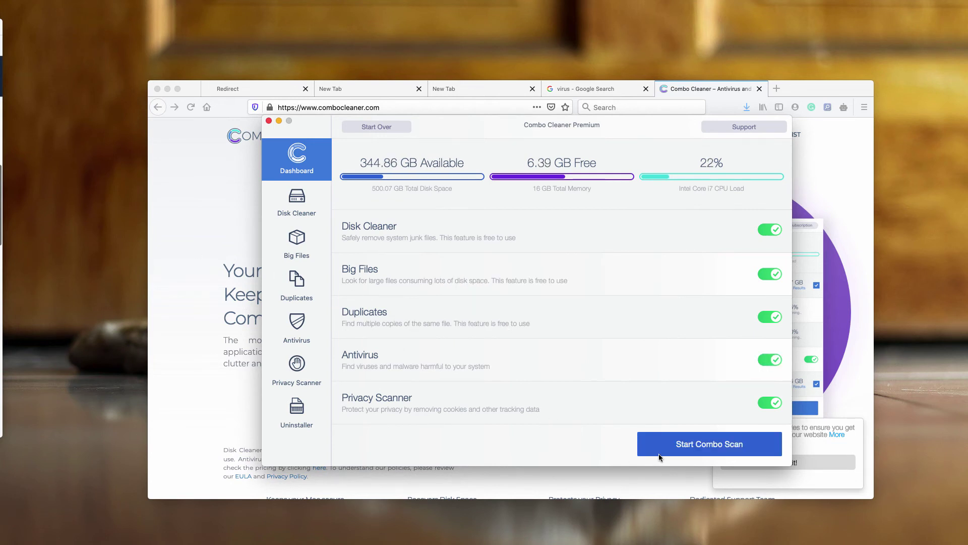
# Run the Combo Scan until it finishes, reporting 19 antivirus threats.
pyautogui.click(650, 440)
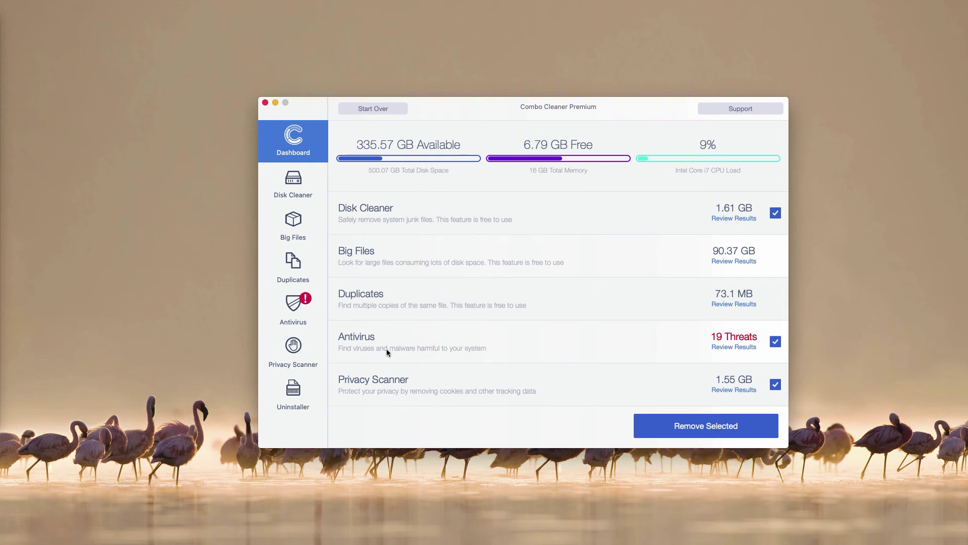
# Review the Antivirus results and scroll through the 19 infected Downloads files.
pyautogui.click(744, 351)
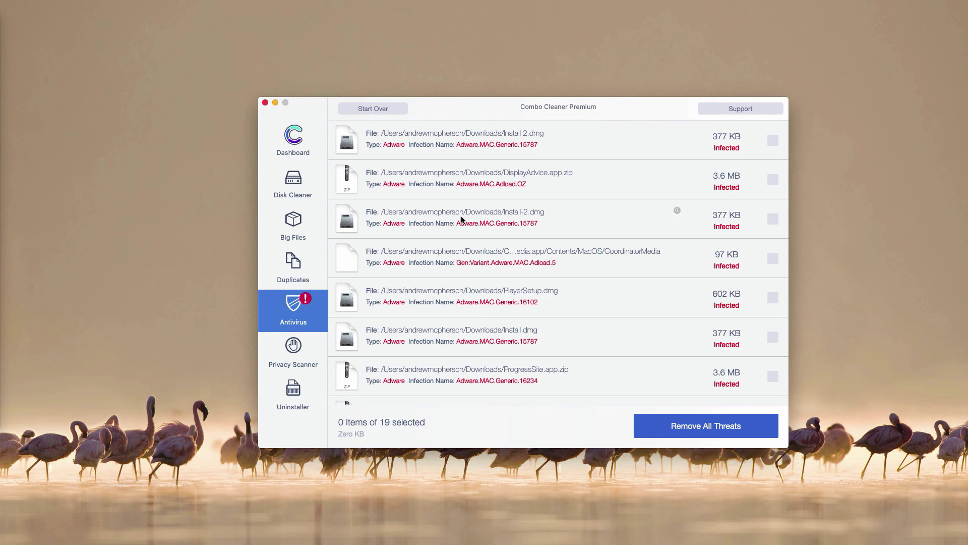
pyautogui.scroll(-5, 474, 238)
pyautogui.scroll(-10, 485, 255)
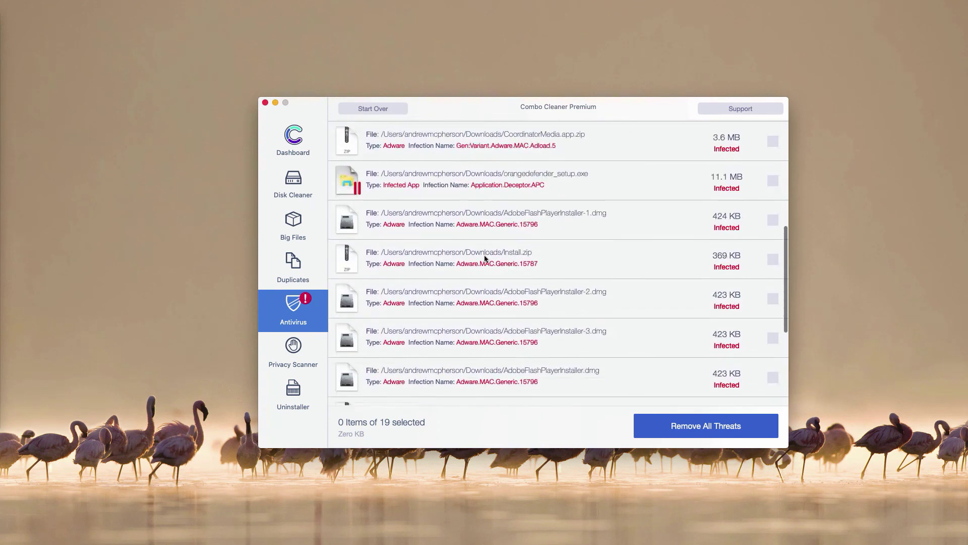
pyautogui.scroll(15, 493, 258)
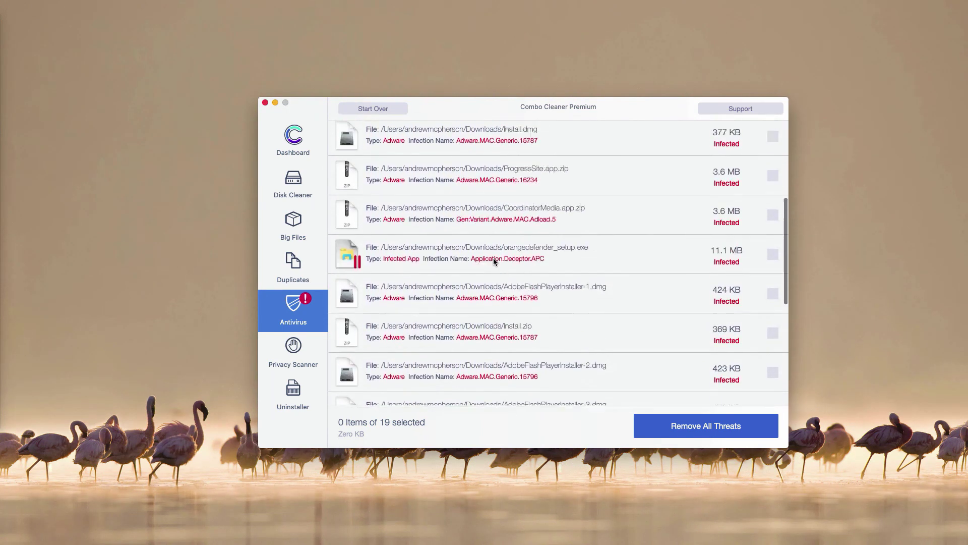